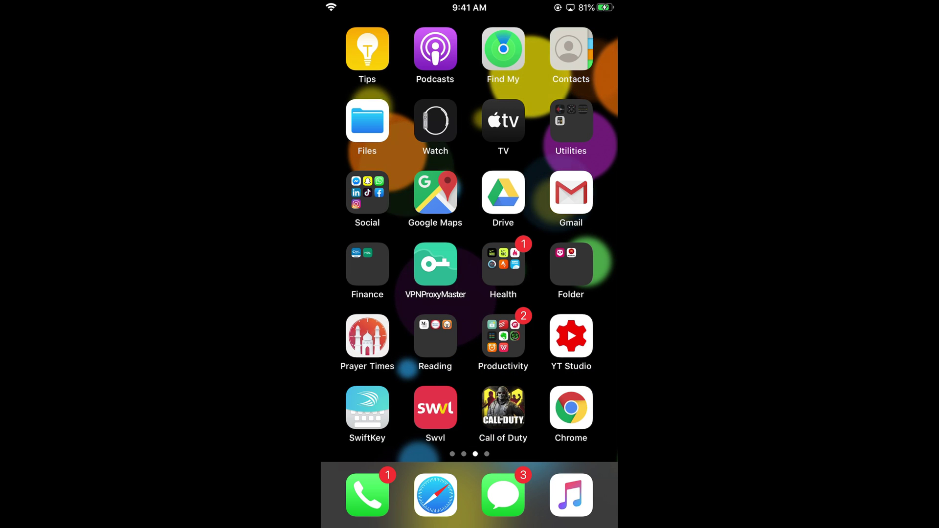
pyautogui.click(367, 193)
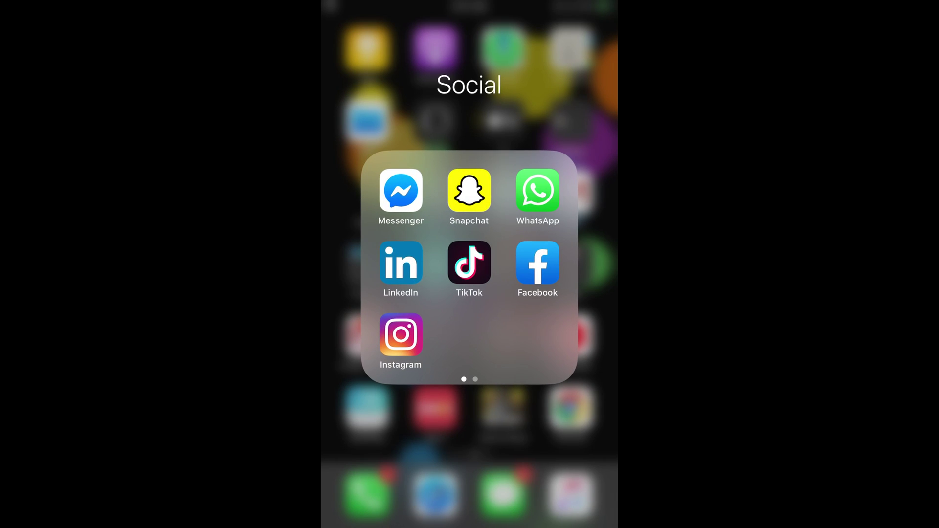
pyautogui.click(399, 199)
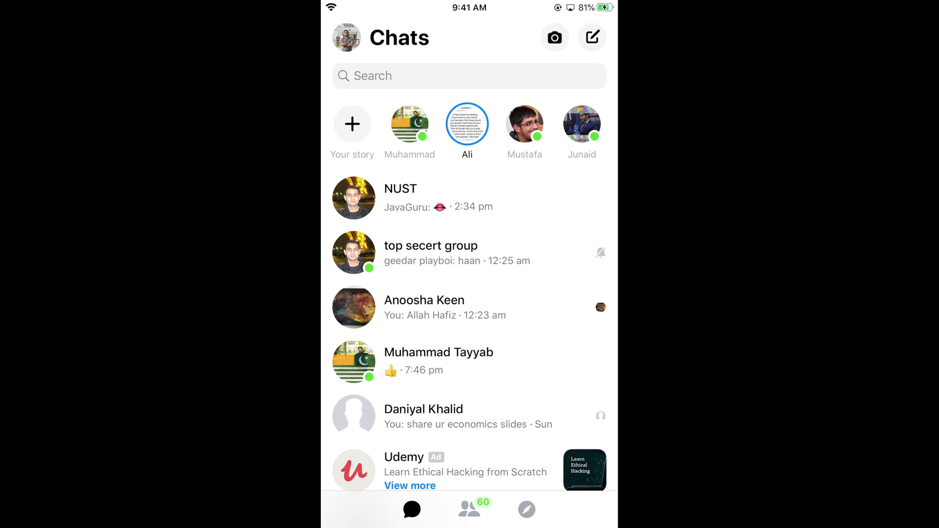
pyautogui.click(347, 37)
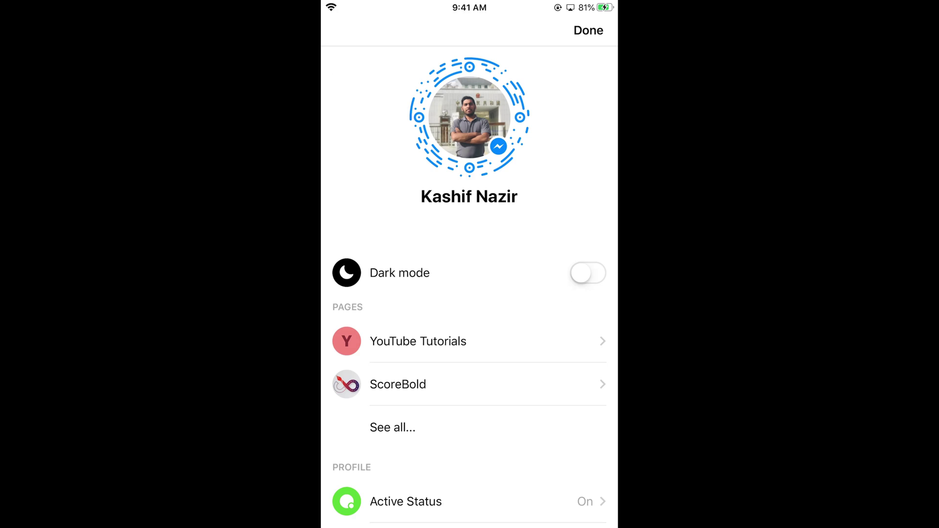
pyautogui.click(469, 118)
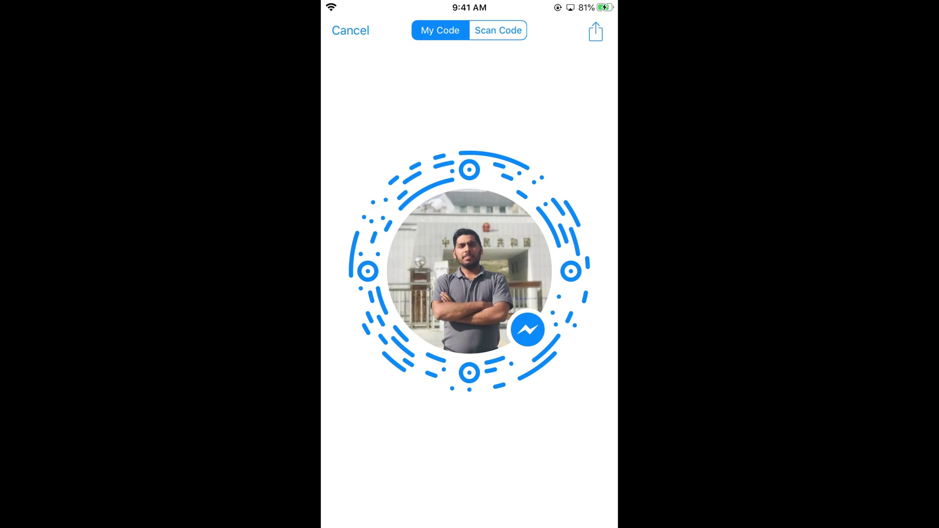
pyautogui.click(350, 31)
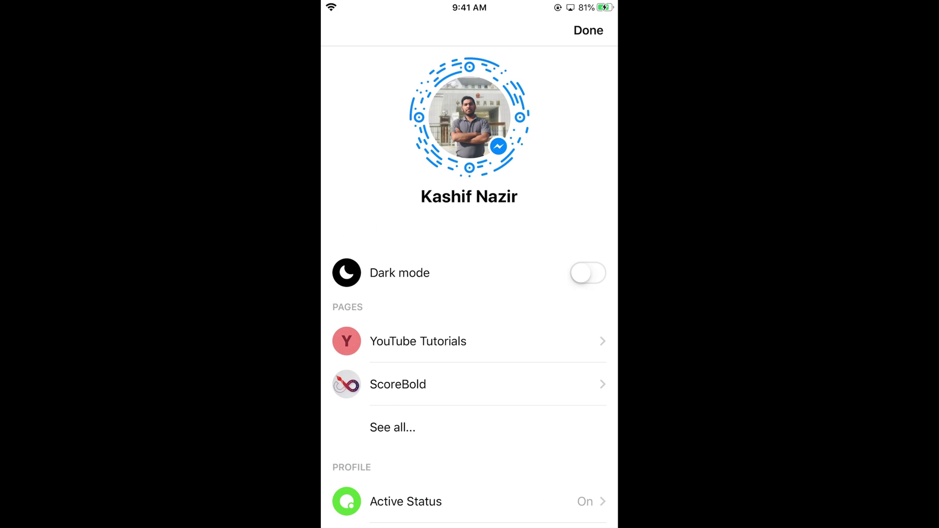
pyautogui.press('super')
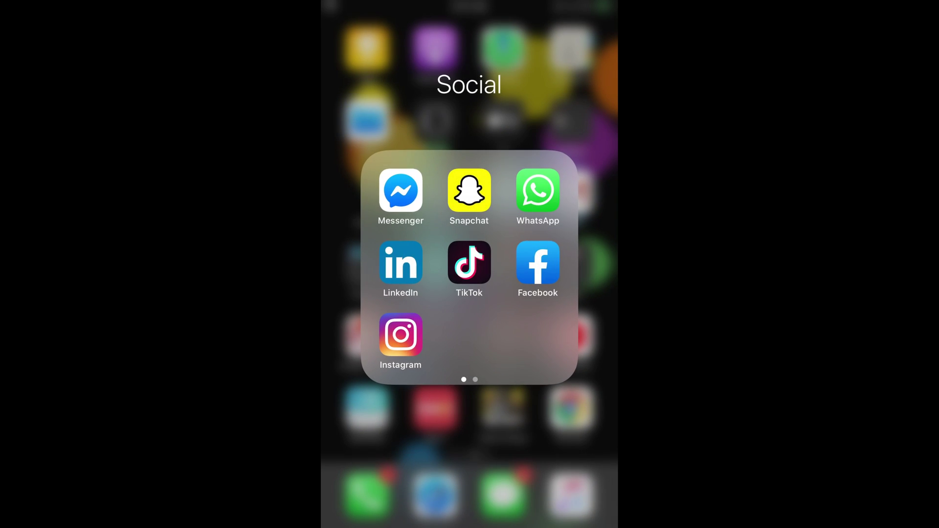
# Step: Launch Facebook and go from the main menu to your own profile page
pyautogui.click(538, 262)
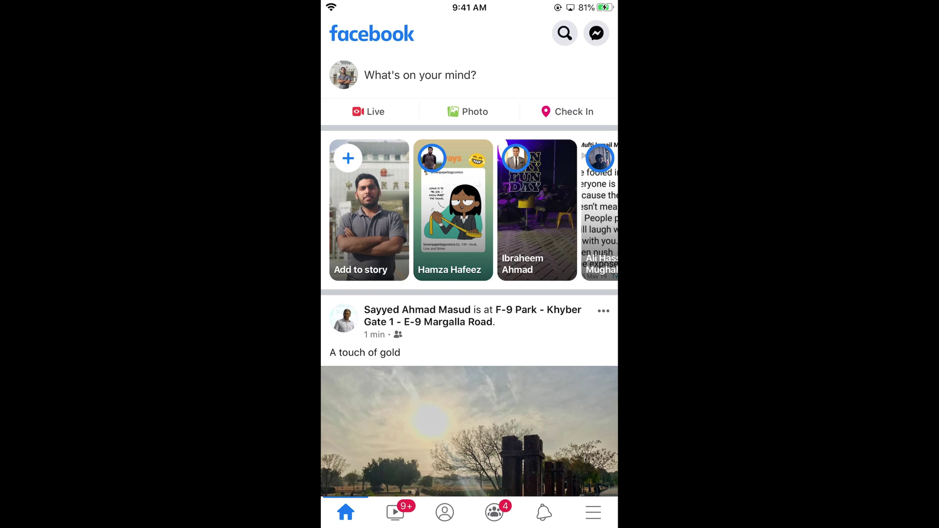
pyautogui.click(593, 513)
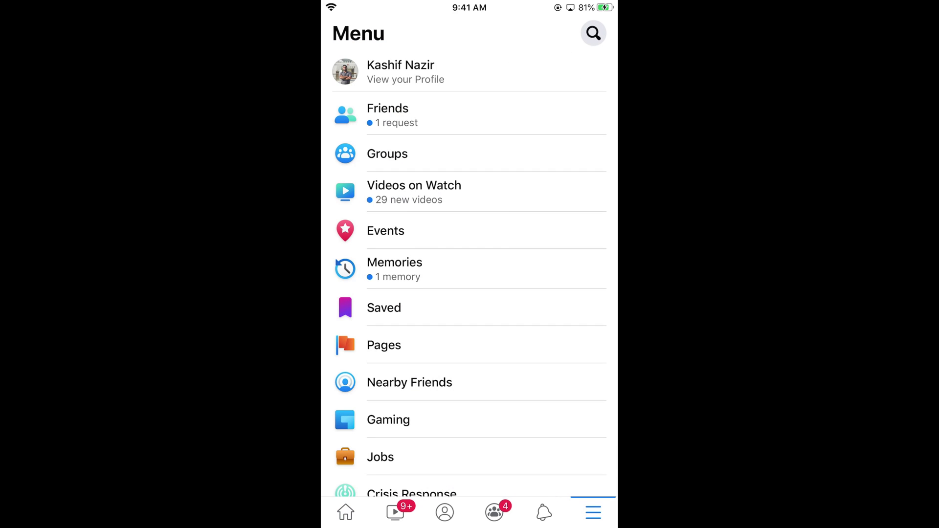
pyautogui.click(444, 512)
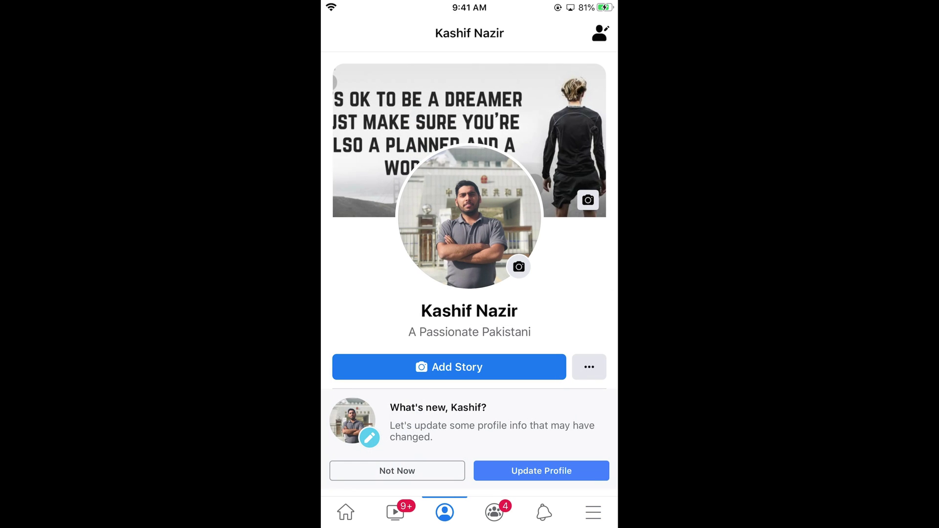
# Step: View your current profile picture full-screen from its options
pyautogui.click(469, 221)
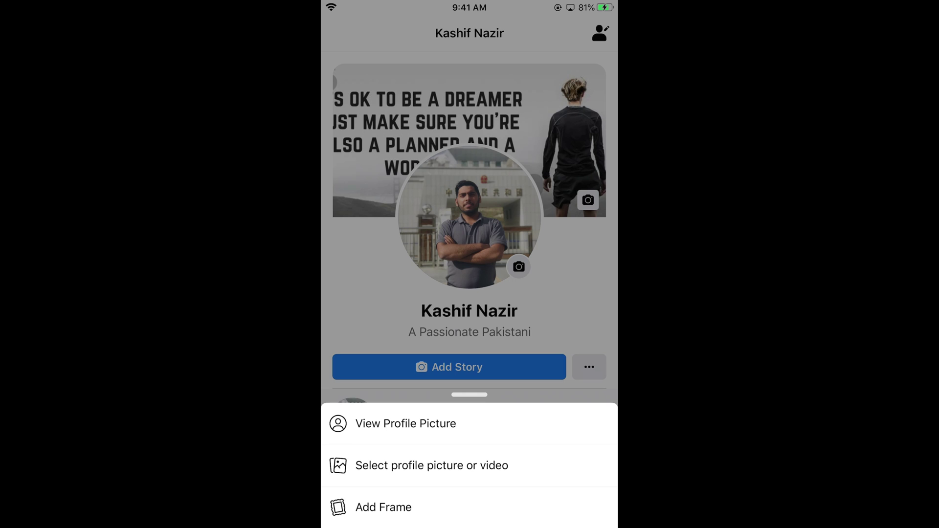
pyautogui.click(405, 423)
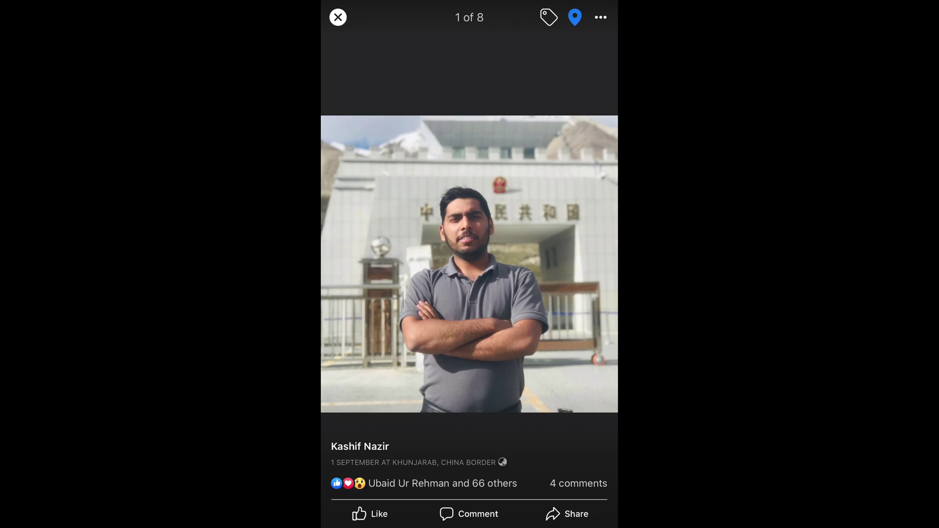
# Step: Choose Delete Photo from the photo's ••• options to reach the delete confirmation
pyautogui.click(600, 17)
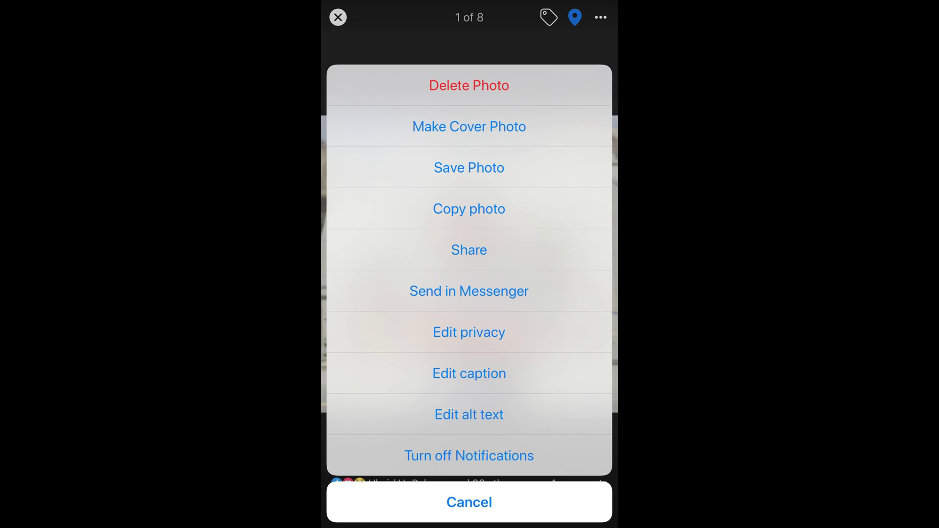
pyautogui.click(469, 85)
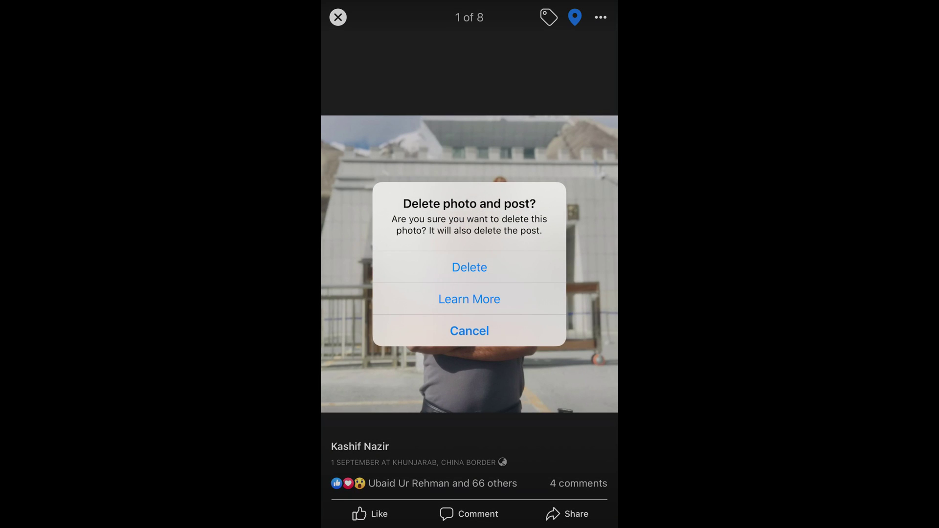